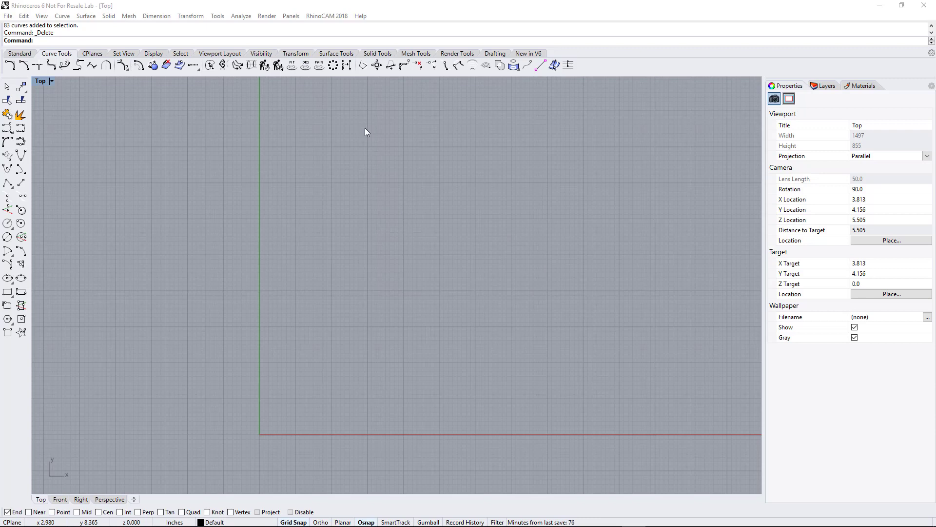
# Launch RhinoCAM ART and load the skull-and-pistons image into a Raster to Vector operation
pyautogui.click(333, 16)
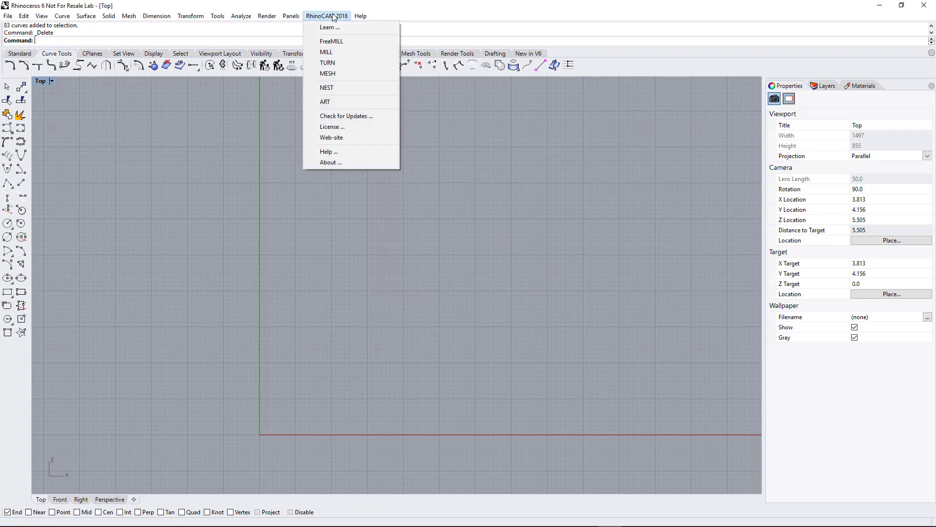
pyautogui.click(343, 102)
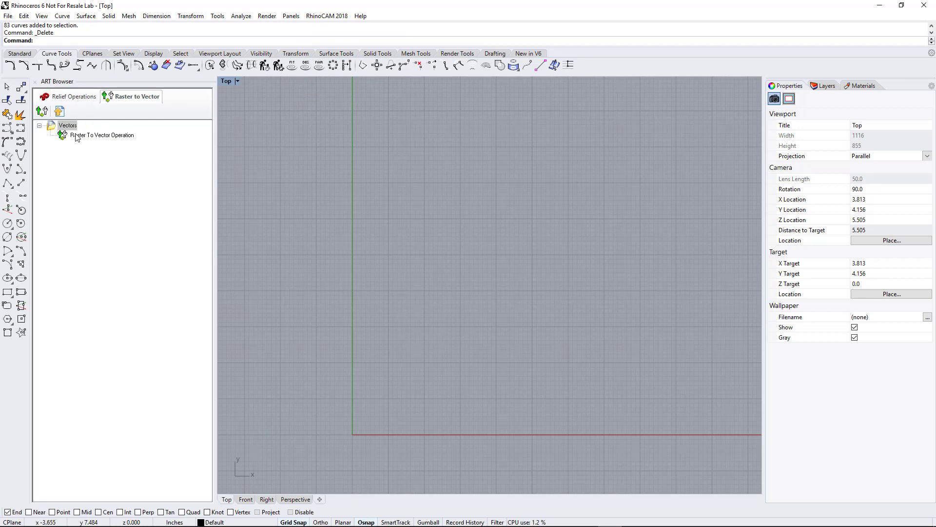
pyautogui.click(43, 114)
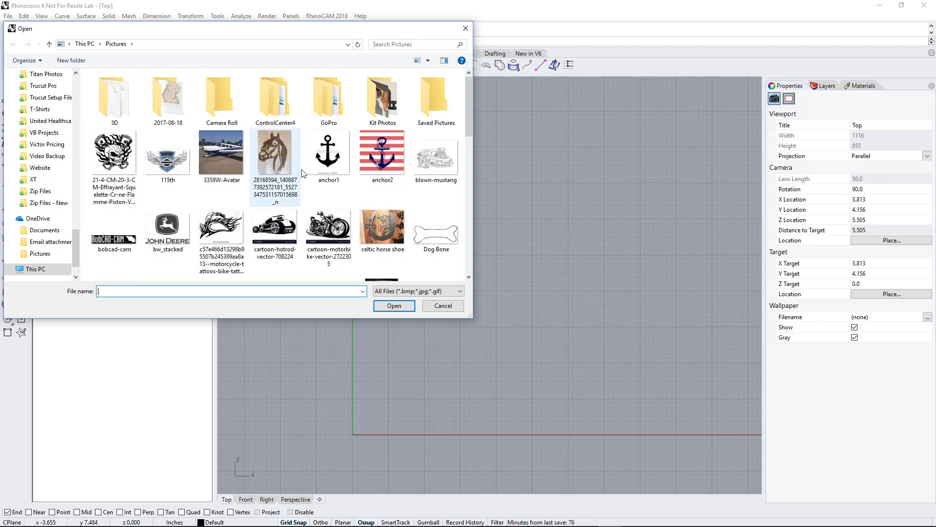
pyautogui.moveTo(470, 113); pyautogui.dragTo(469, 115)
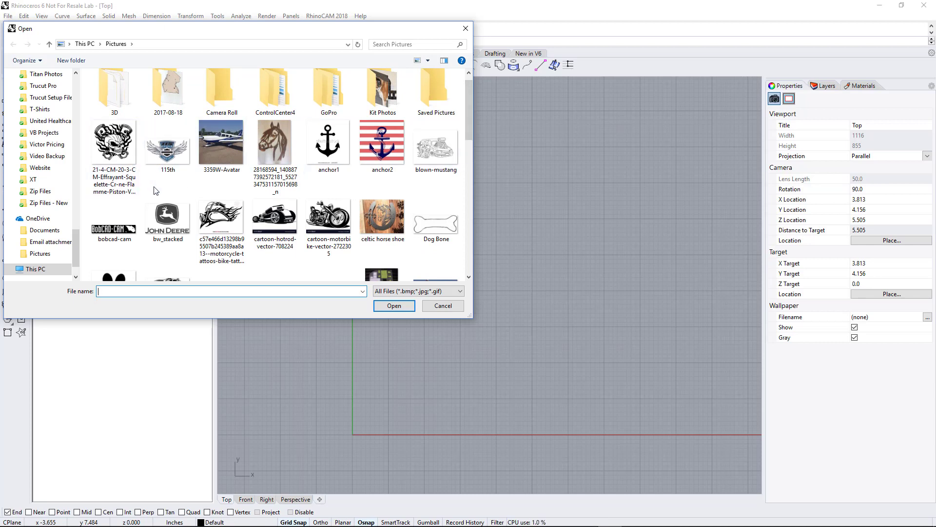
pyautogui.click(116, 154)
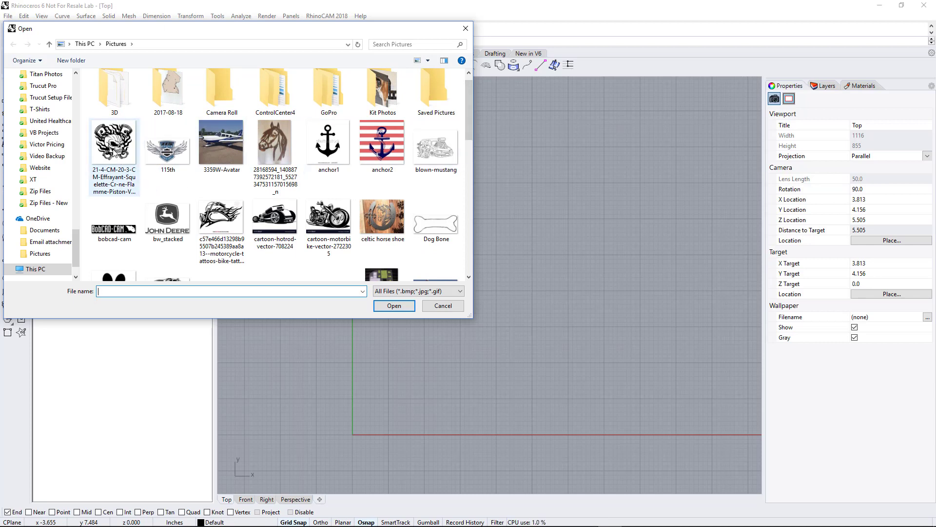
pyautogui.doubleClick(113, 152)
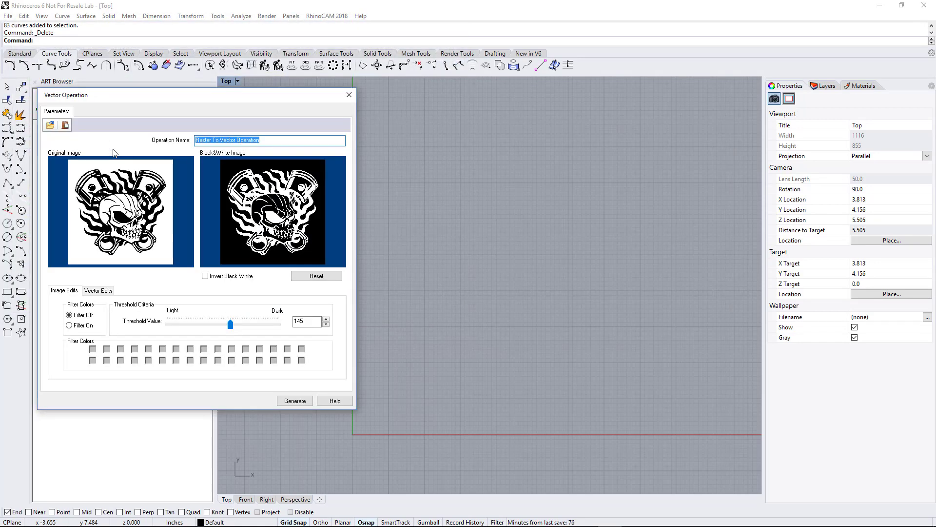
# Set the Image Edits Threshold Value slider to 157
pyautogui.moveTo(229, 327)
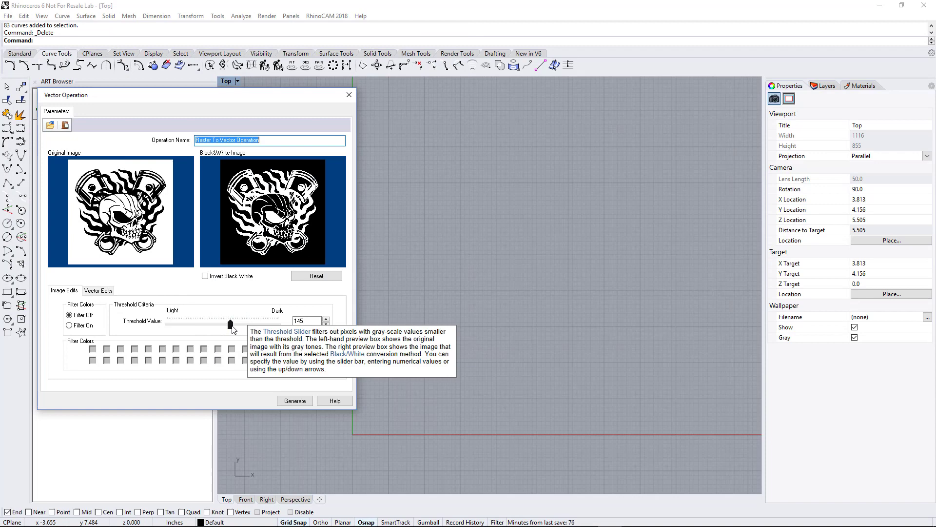
pyautogui.moveTo(230, 325)
pyautogui.mouseDown()
pyautogui.moveTo(278, 324)
pyautogui.moveTo(132, 325)
pyautogui.moveTo(292, 331)
pyautogui.moveTo(236, 332)
pyautogui.mouseUp()
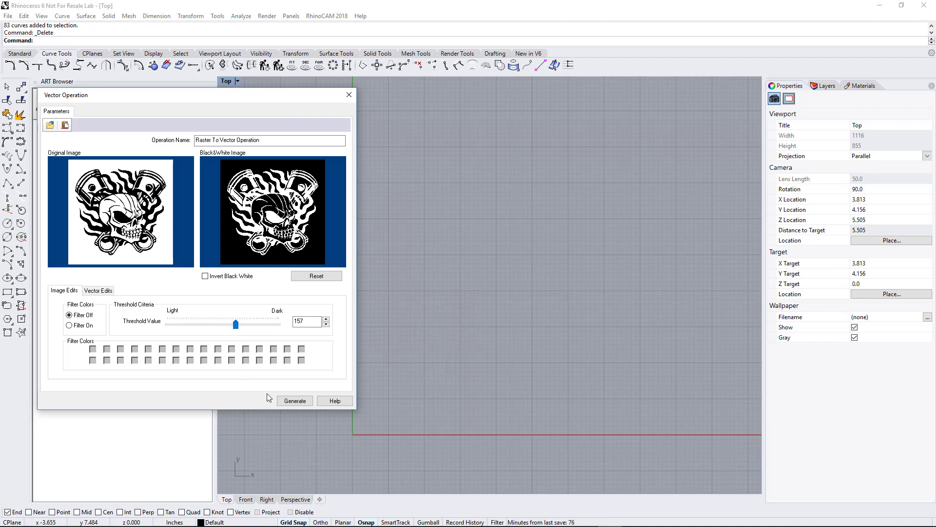
# In Vector Edits, turn off Use Image Size and set W 20 and H 20
pyautogui.click(101, 291)
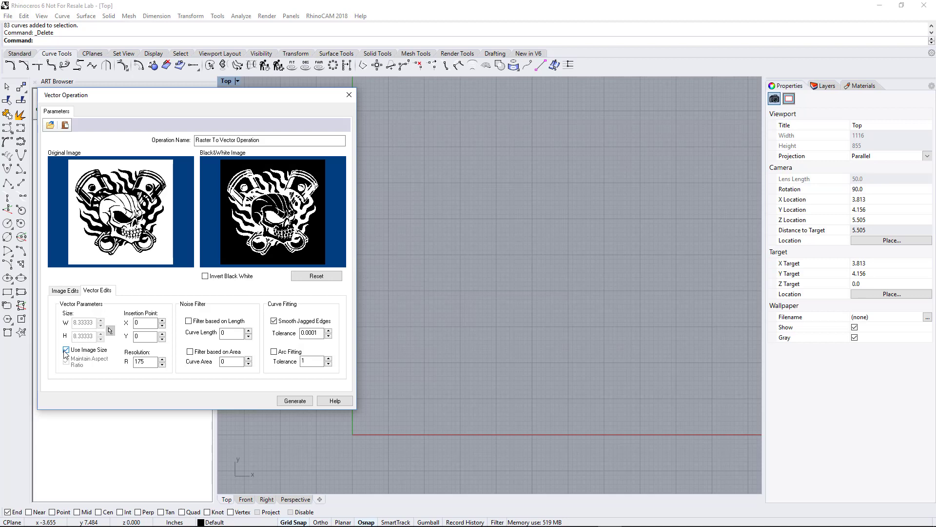
pyautogui.moveTo(66, 355)
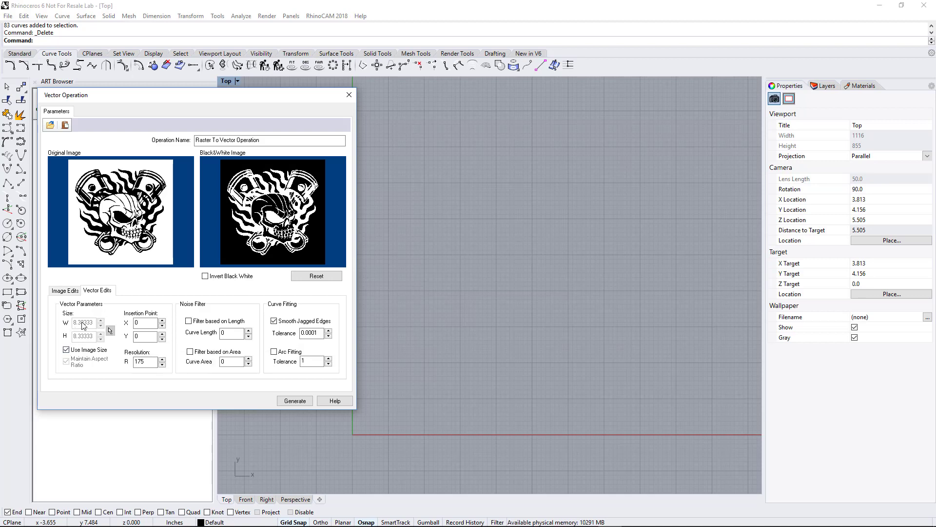
pyautogui.click(67, 350)
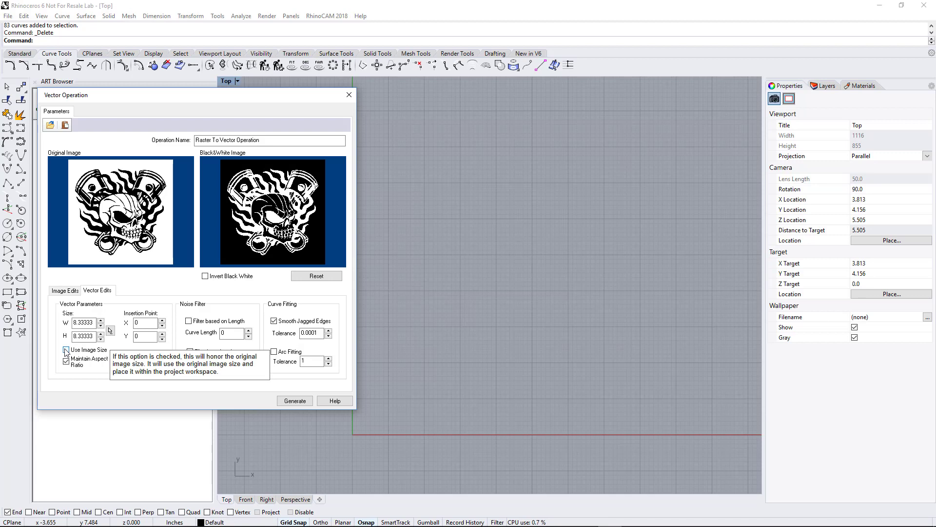
pyautogui.moveTo(91, 323); pyautogui.dragTo(62, 326)
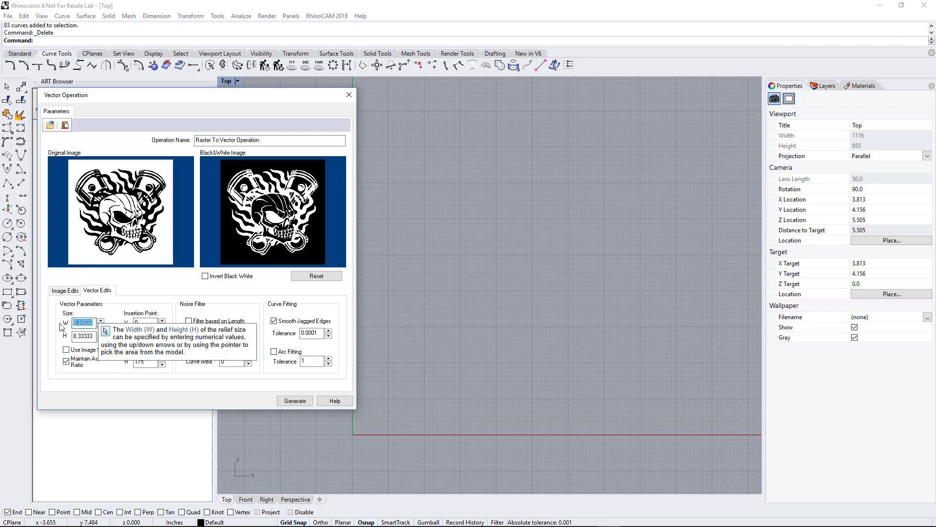
pyautogui.write('20')
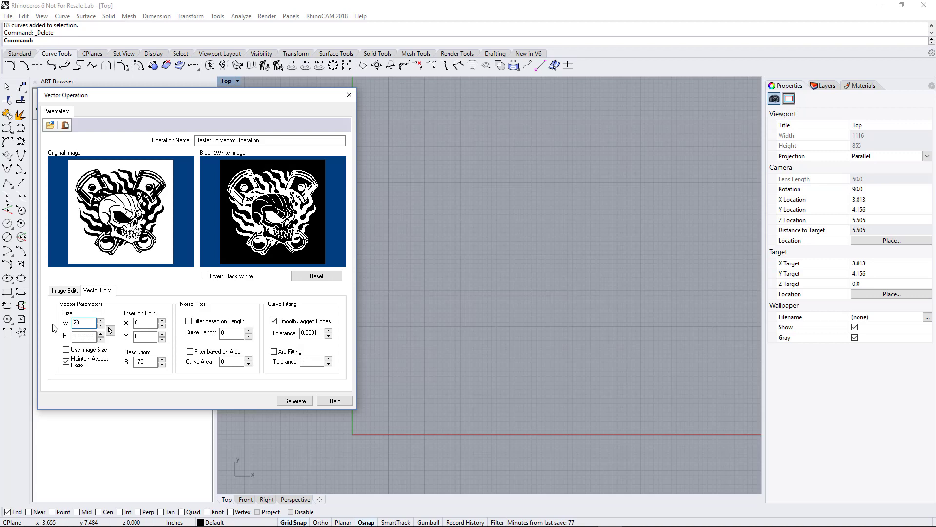
pyautogui.press('Tab')
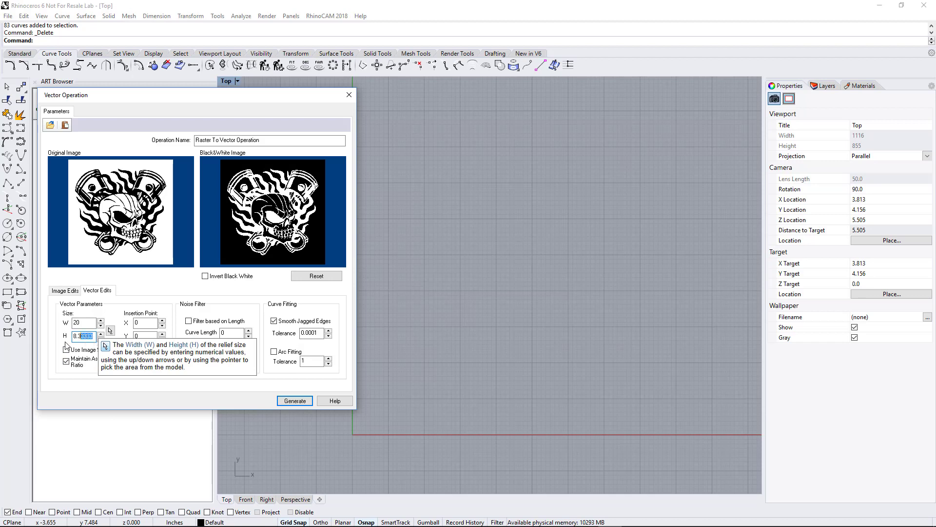
pyautogui.write('20')
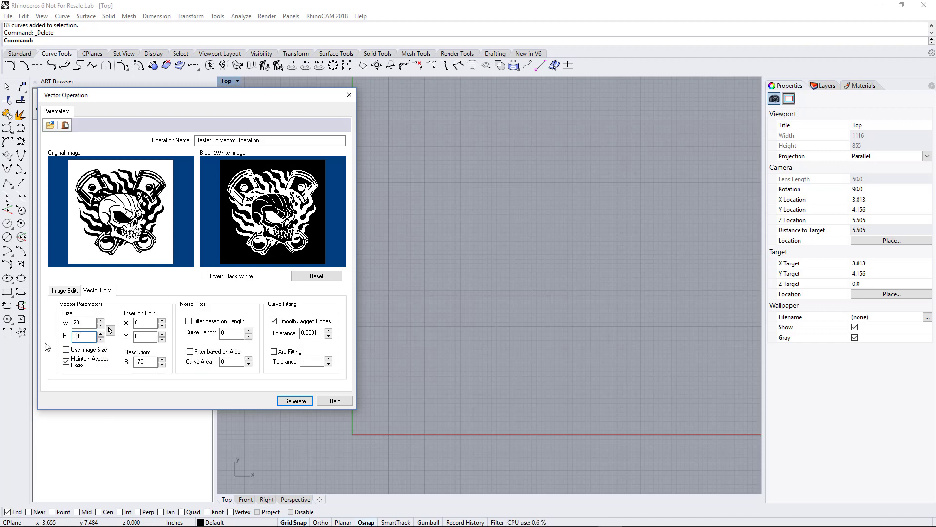
pyautogui.press('Tab')
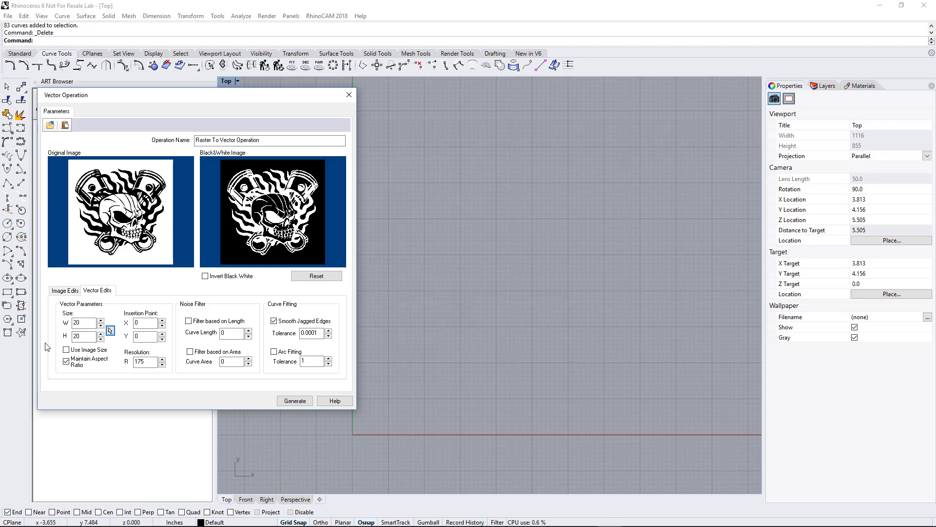
# Generate the vector outlines from the skull image
pyautogui.click(295, 401)
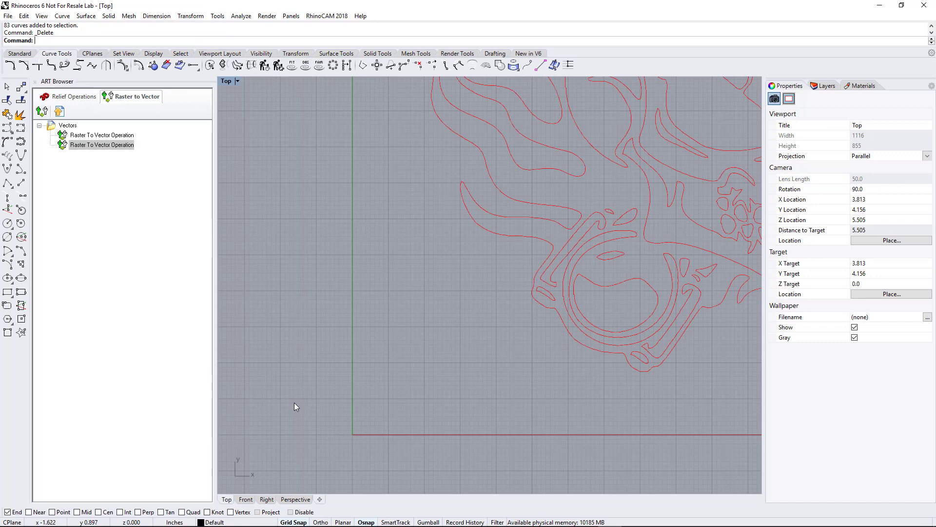
pyautogui.scroll(-5, 294, 408)
pyautogui.scroll(2, 471, 232)
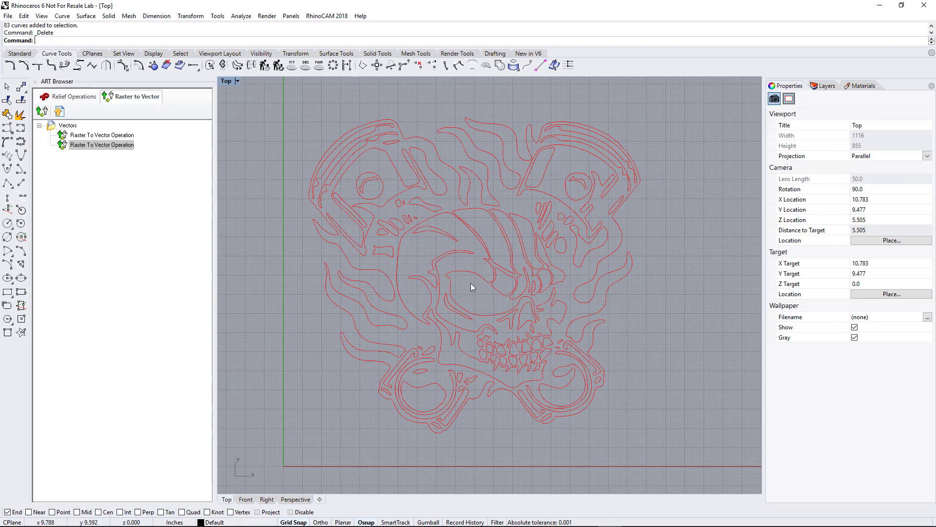
# Export the Raster To Vector Operation as curves to CAD and close the ART Browser
pyautogui.click(86, 147)
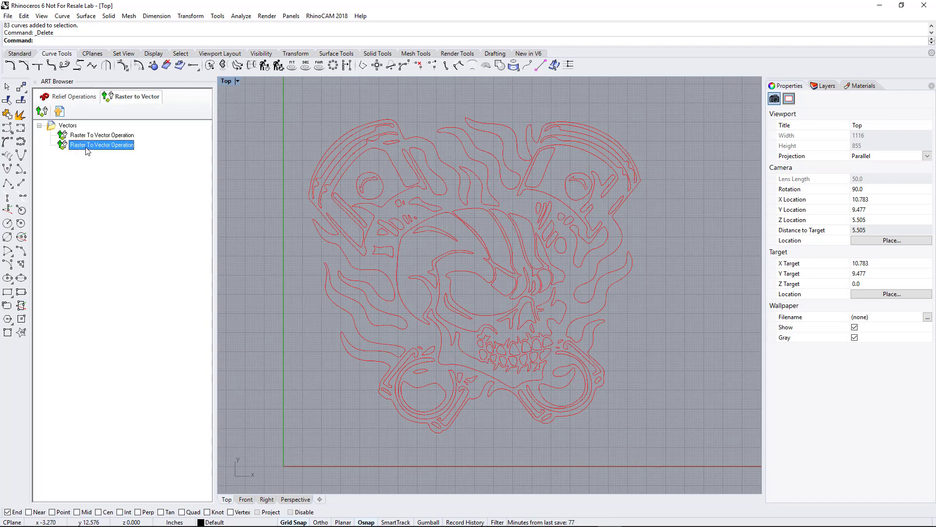
pyautogui.click(61, 112)
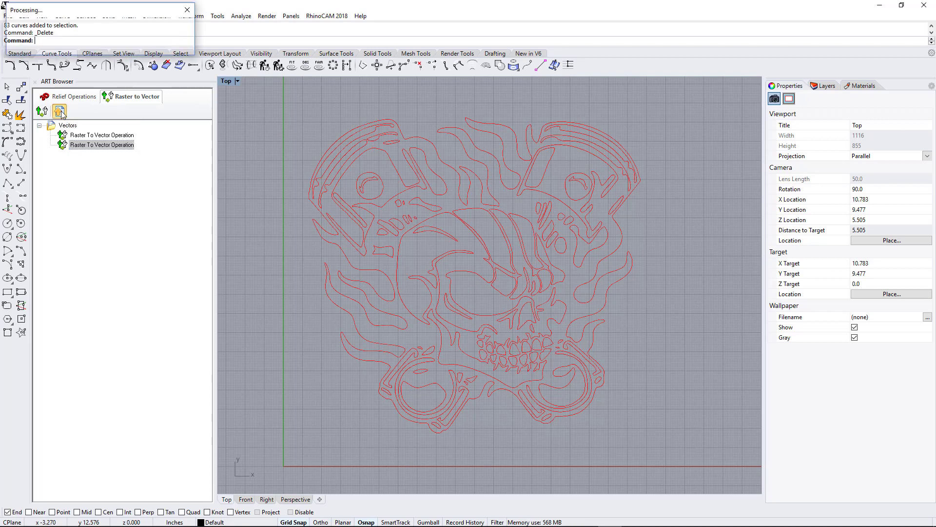
pyautogui.click(34, 82)
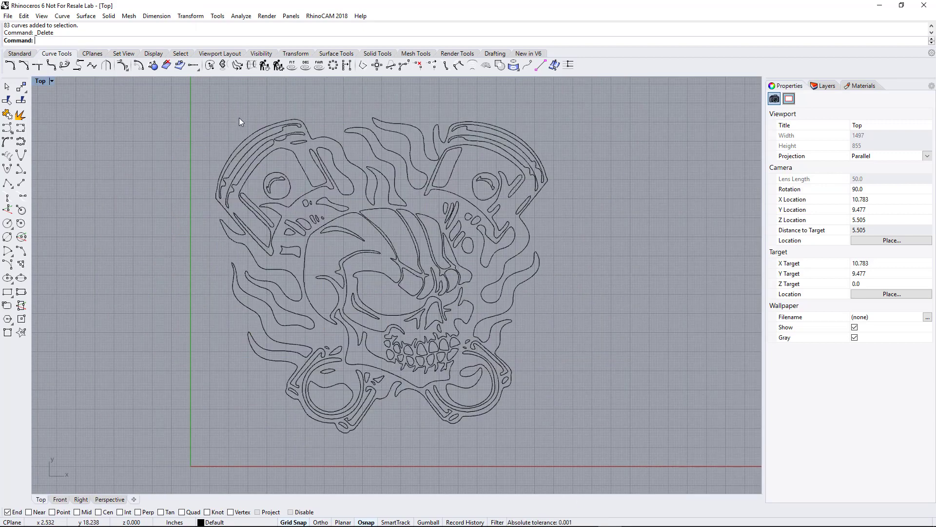
pyautogui.scroll(3, 239, 118)
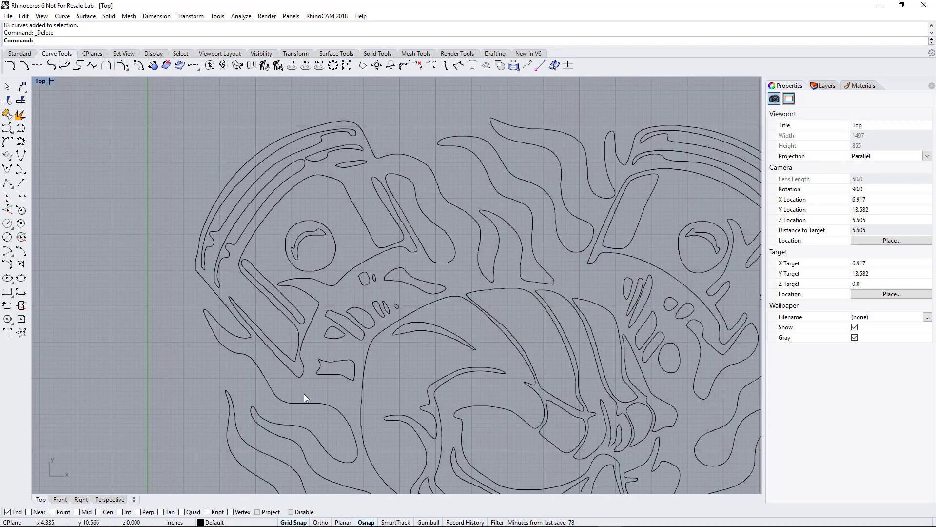
pyautogui.scroll(3, 303, 393)
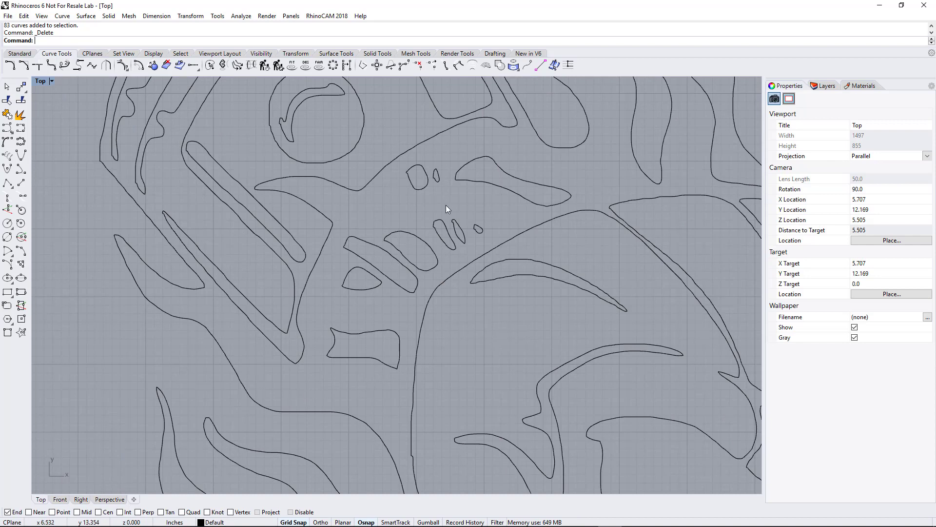
pyautogui.scroll(-3, 446, 205)
pyautogui.scroll(-3, 482, 293)
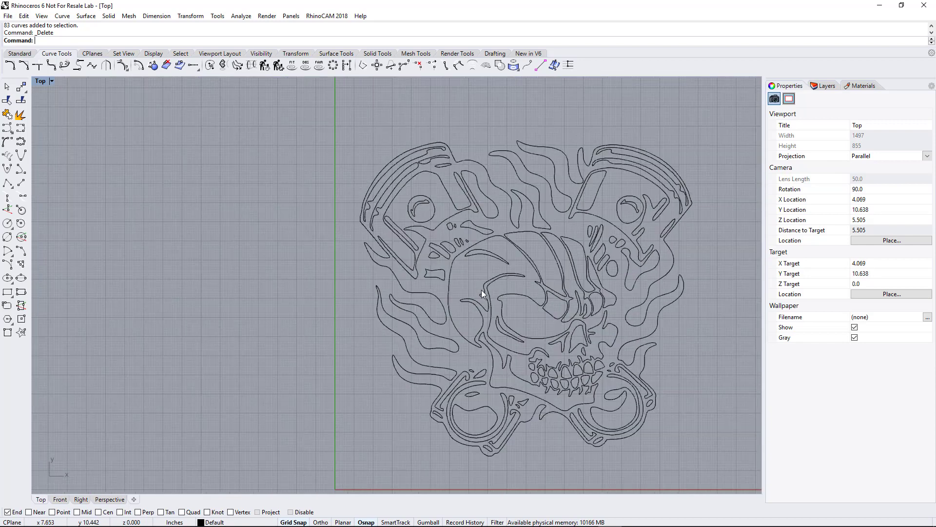
pyautogui.scroll(5, 631, 312)
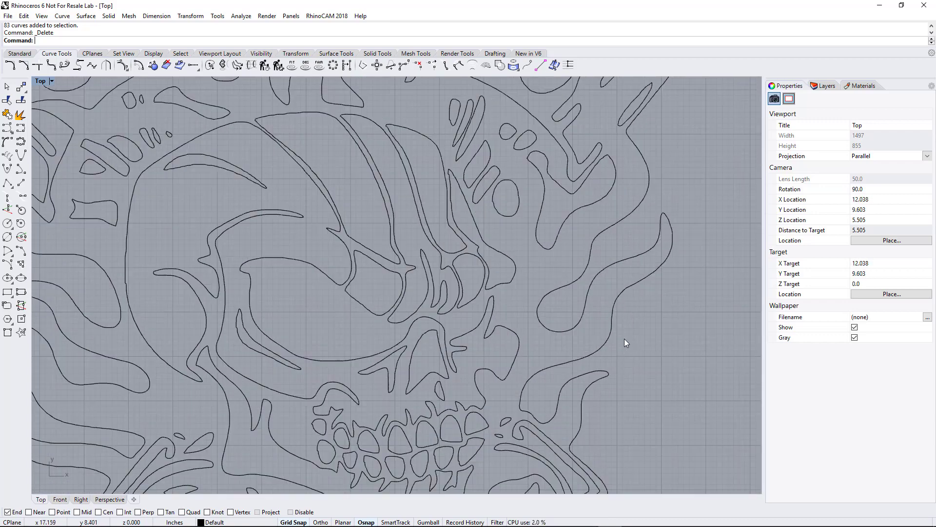
pyautogui.scroll(-6, 624, 338)
pyautogui.scroll(4, 538, 463)
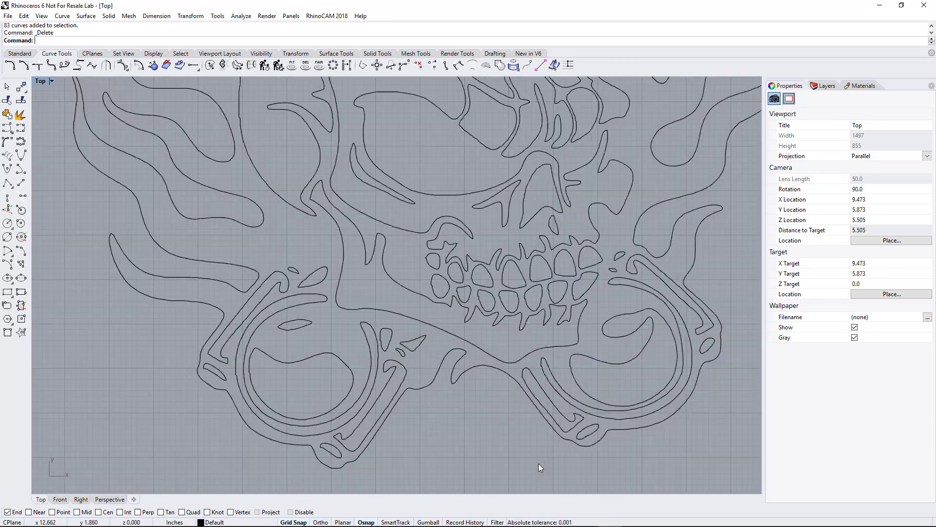
pyautogui.moveTo(399, 402); pyautogui.dragTo(443, 425, button='right')
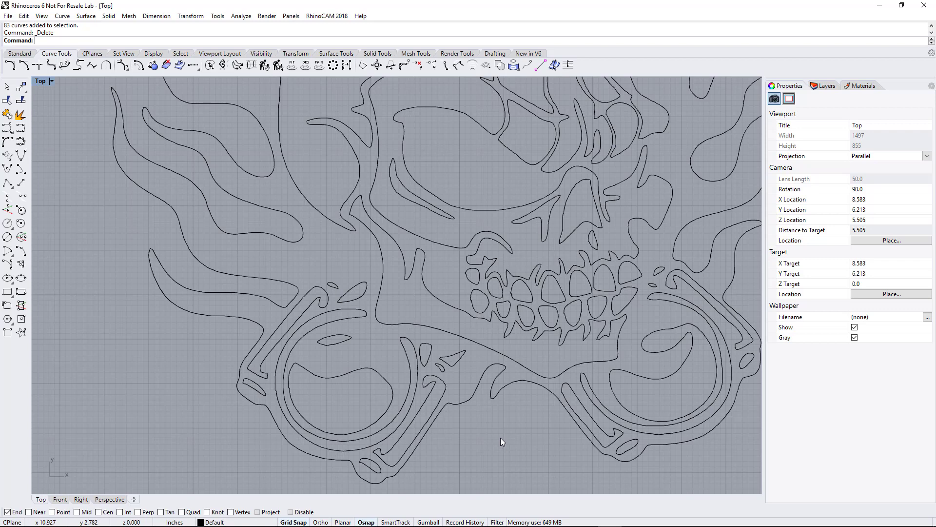
pyautogui.scroll(-5, 500, 438)
pyautogui.scroll(-1, 502, 437)
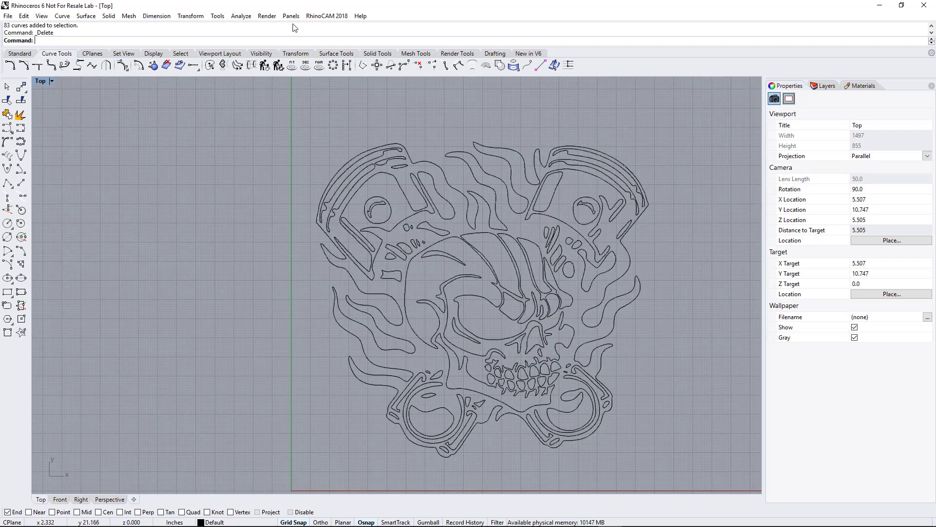